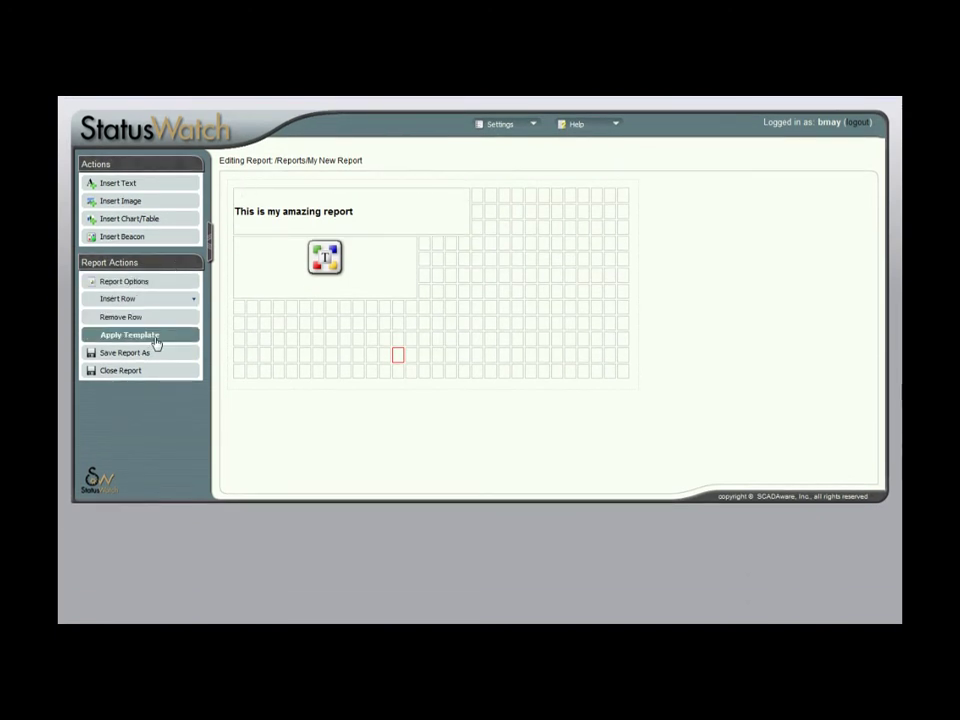
Step: Close the report with its changes saved, and reopen My New Report for modification
left_click(151, 374)
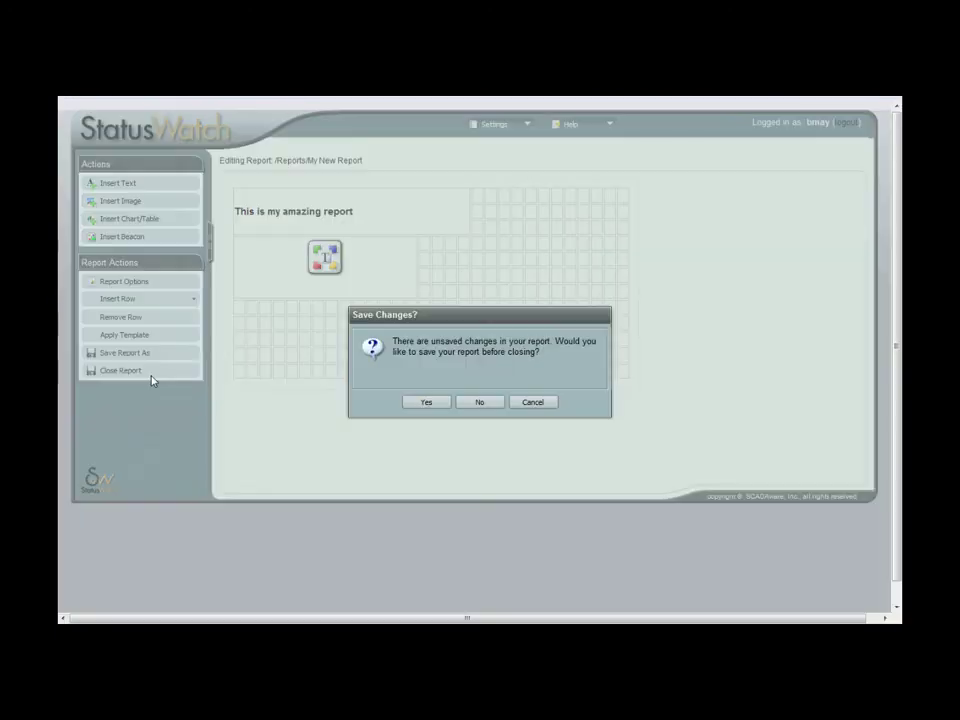
left_click(421, 405)
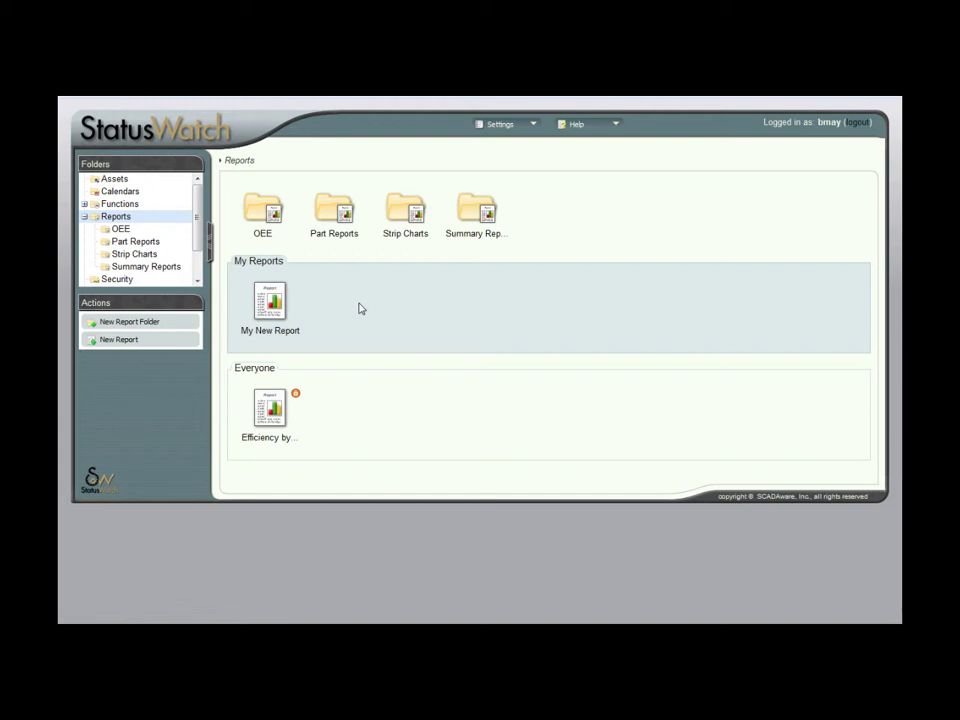
left_click(263, 308)
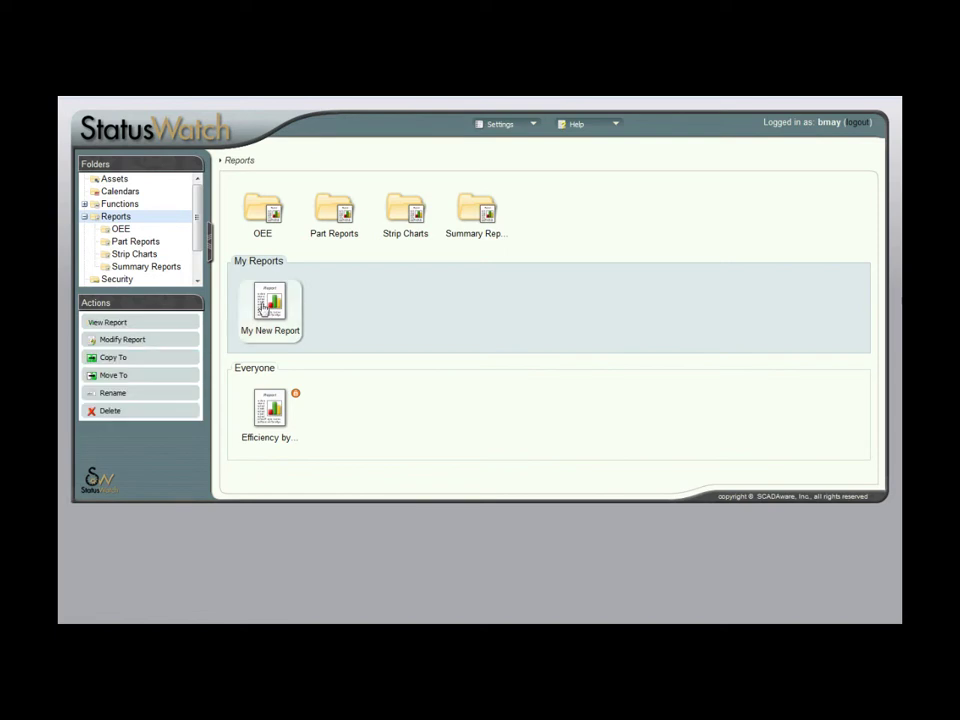
right_click(264, 308)
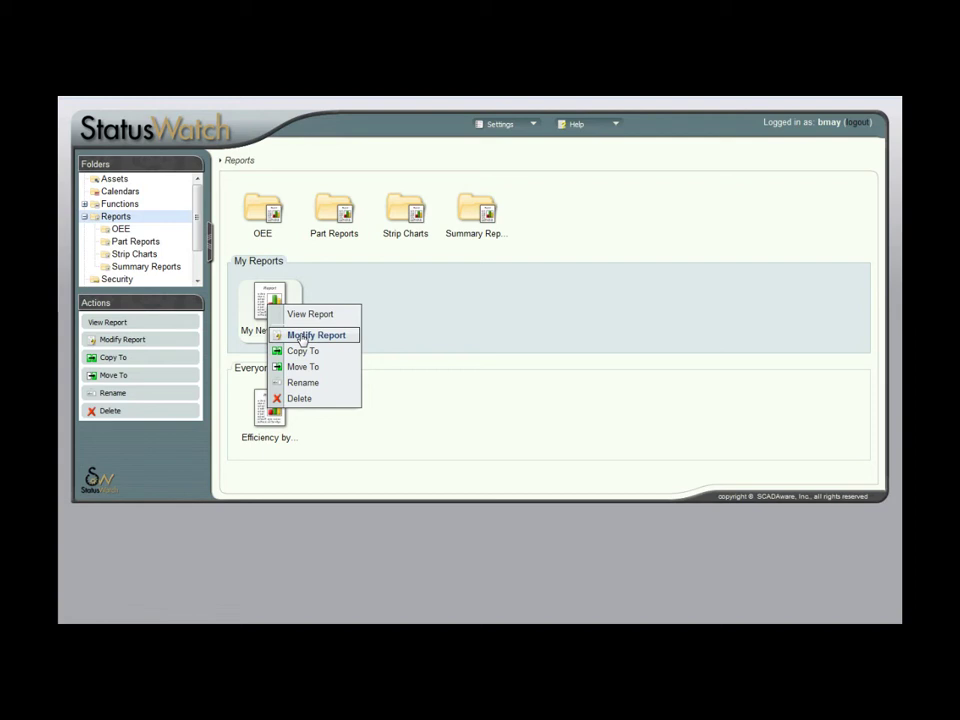
left_click(302, 336)
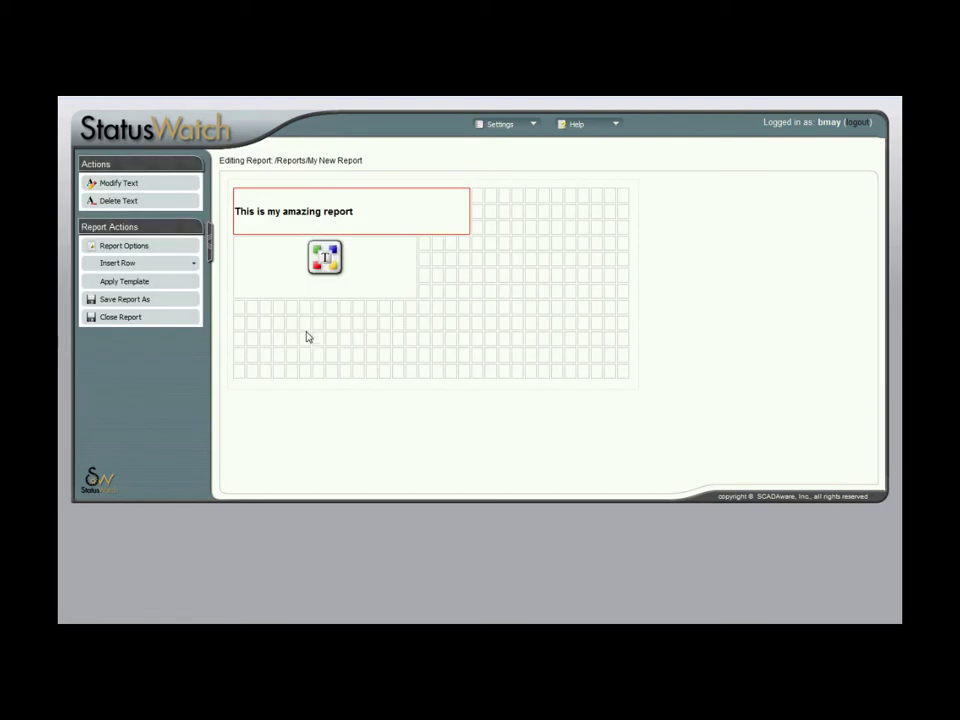
Step: Insert a chart/table over the 17-by-5 block of empty cells at the report's lower left and review its timespan and filter settings
left_click_drag(236, 306, 455, 379)
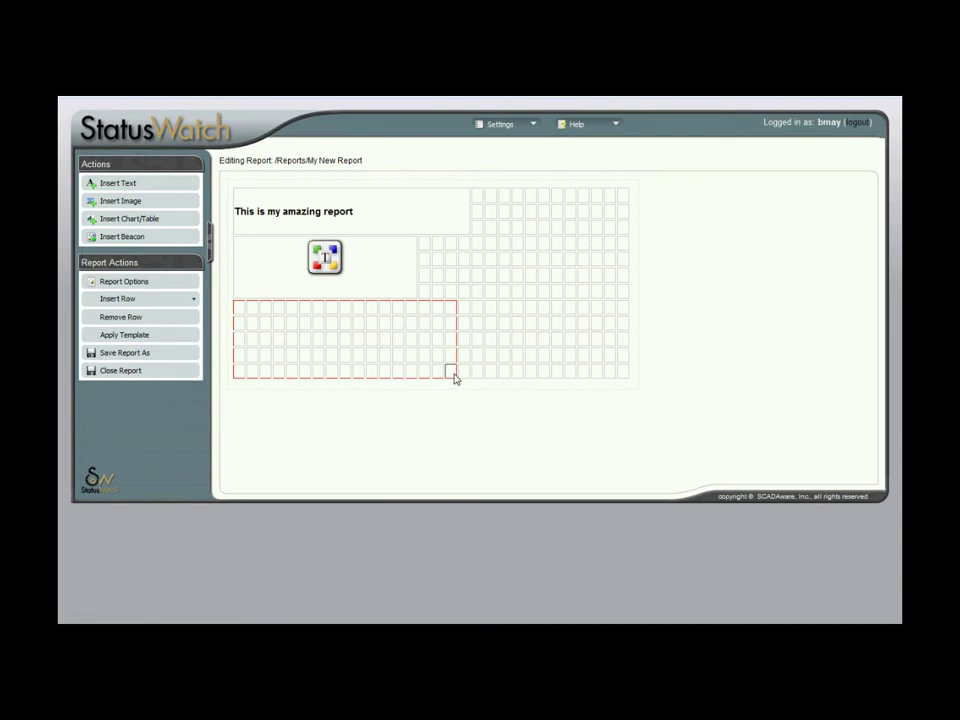
left_click(171, 221)
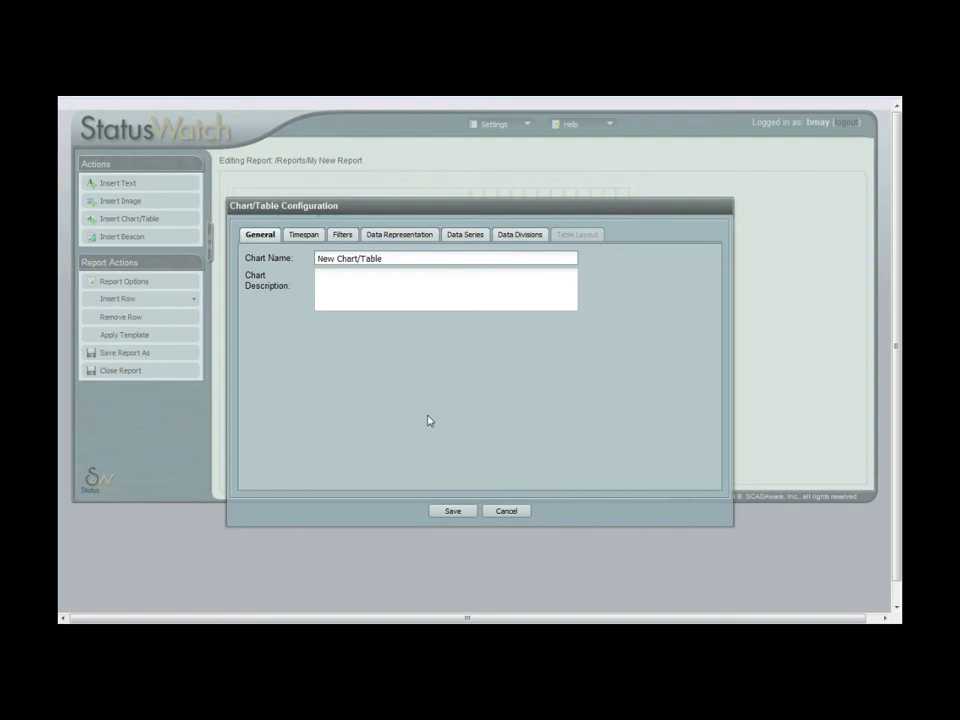
left_click(305, 236)
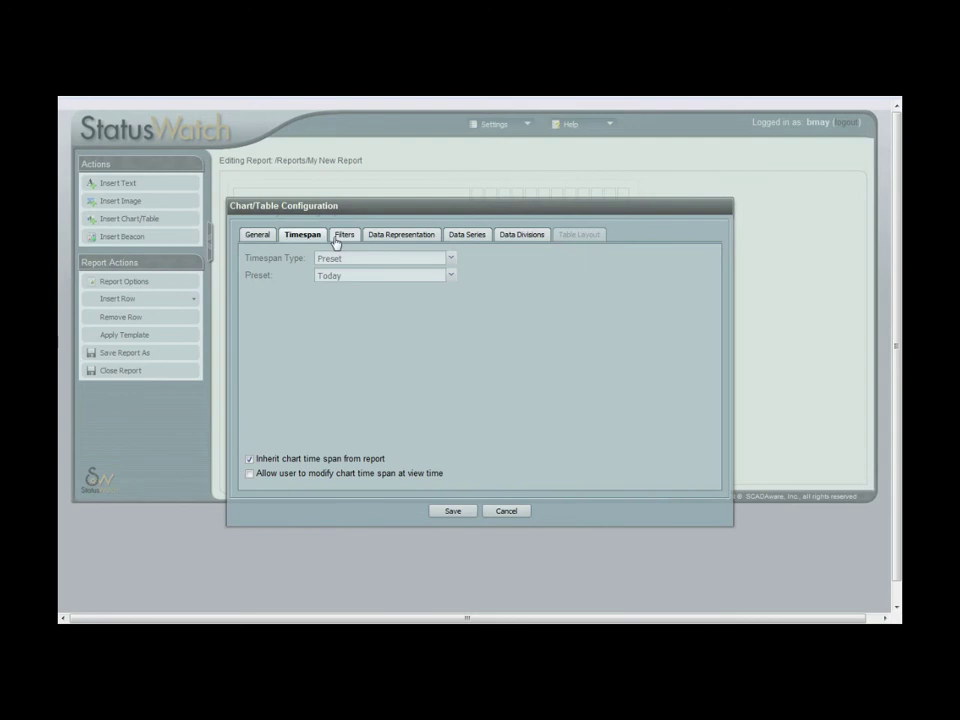
left_click(340, 238)
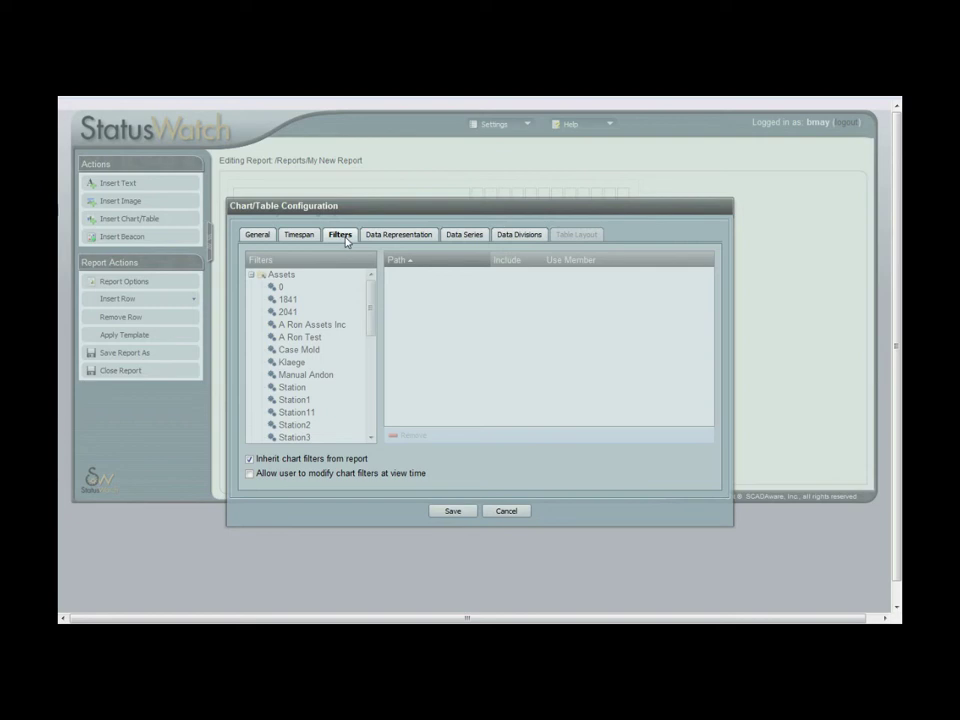
Step: Look through the detail representations and set the chart's data representation to a Column summary chart
left_click(381, 237)
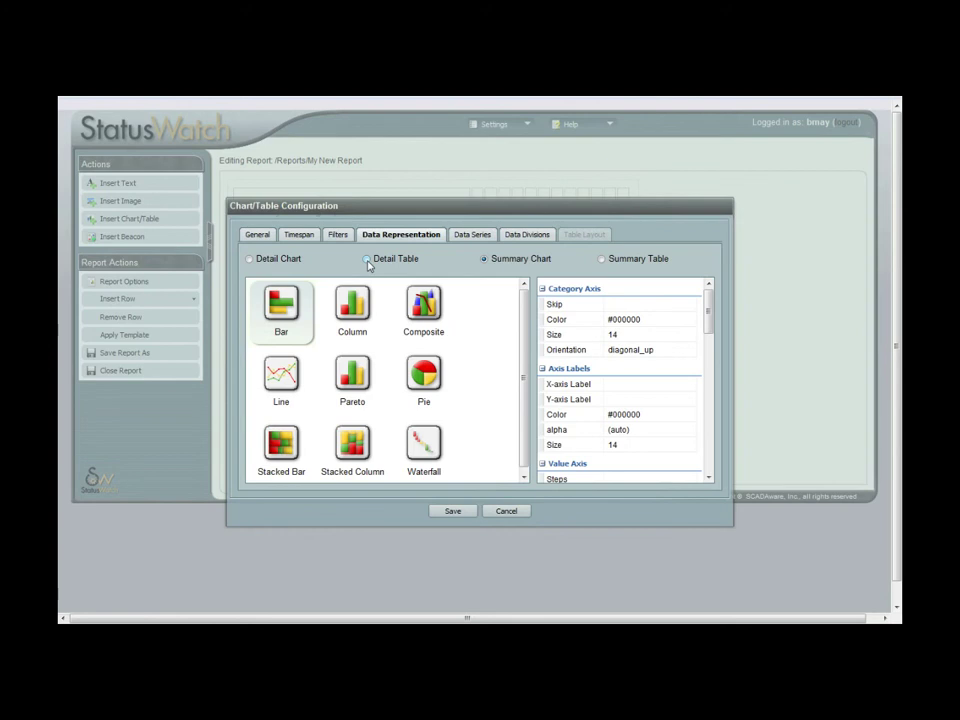
left_click(368, 261)
left_click(280, 262)
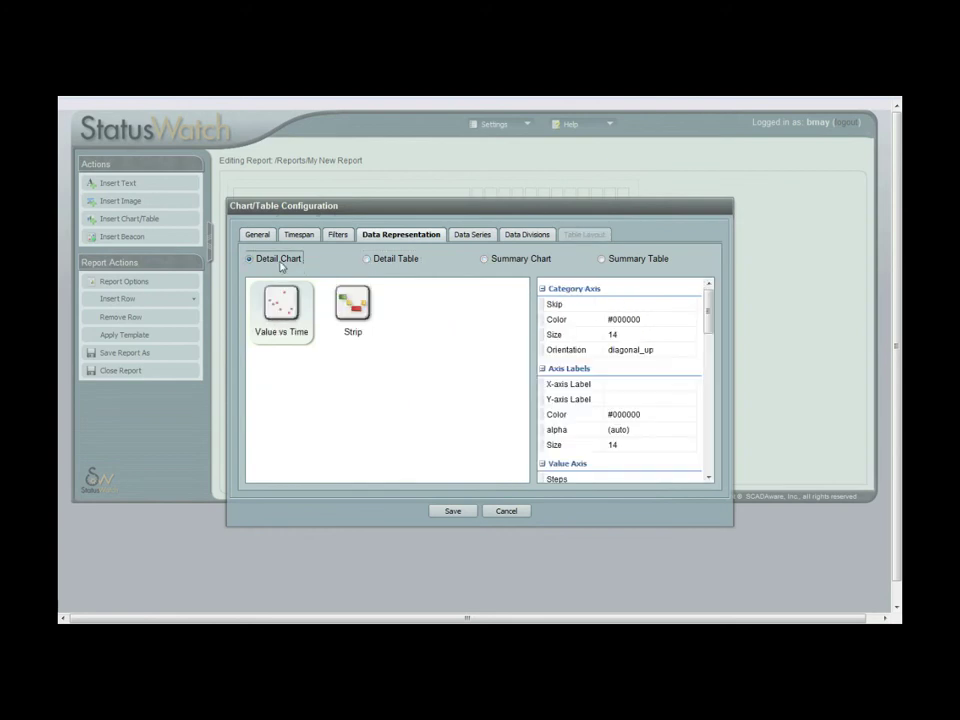
left_click(323, 309)
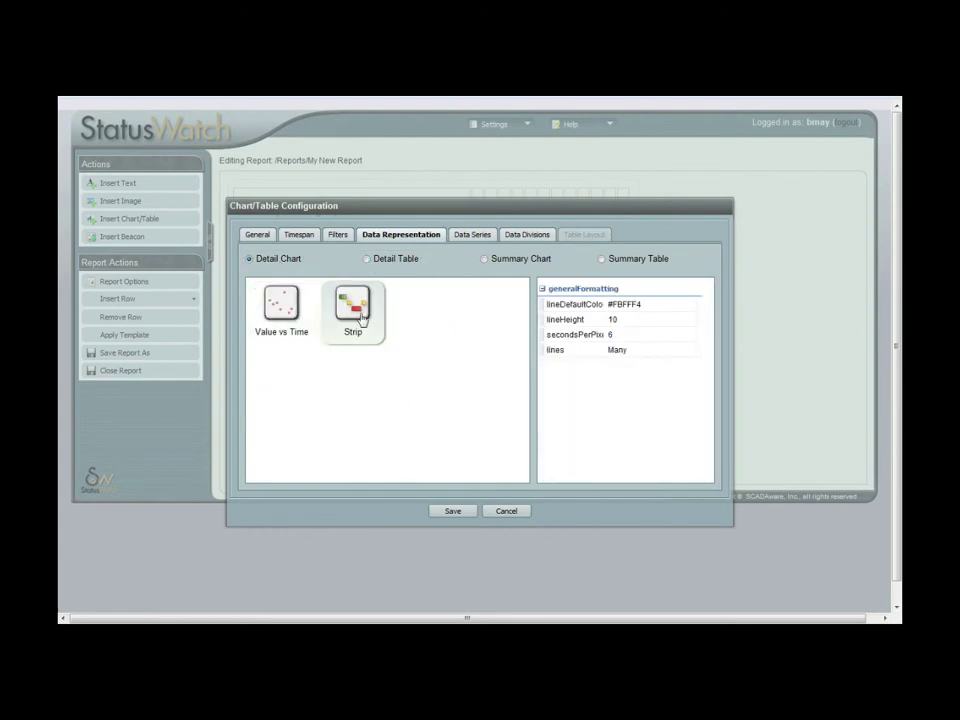
left_click(305, 312)
left_click(484, 258)
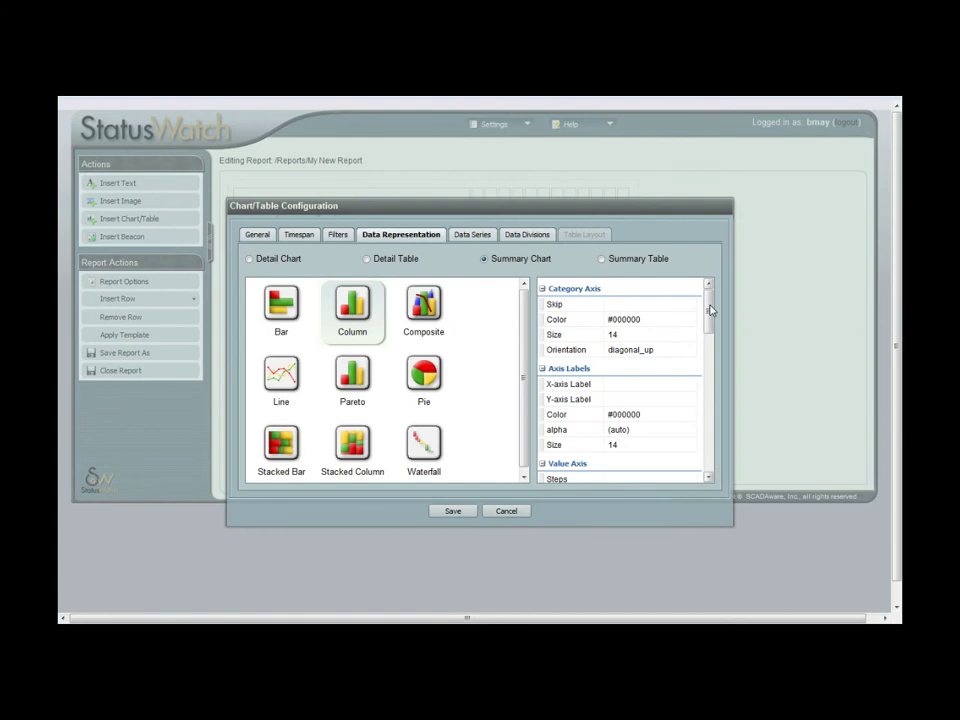
mouse_move(709, 311)
left_mouse_down()
mouse_move(711, 410)
mouse_move(708, 297)
left_mouse_up()
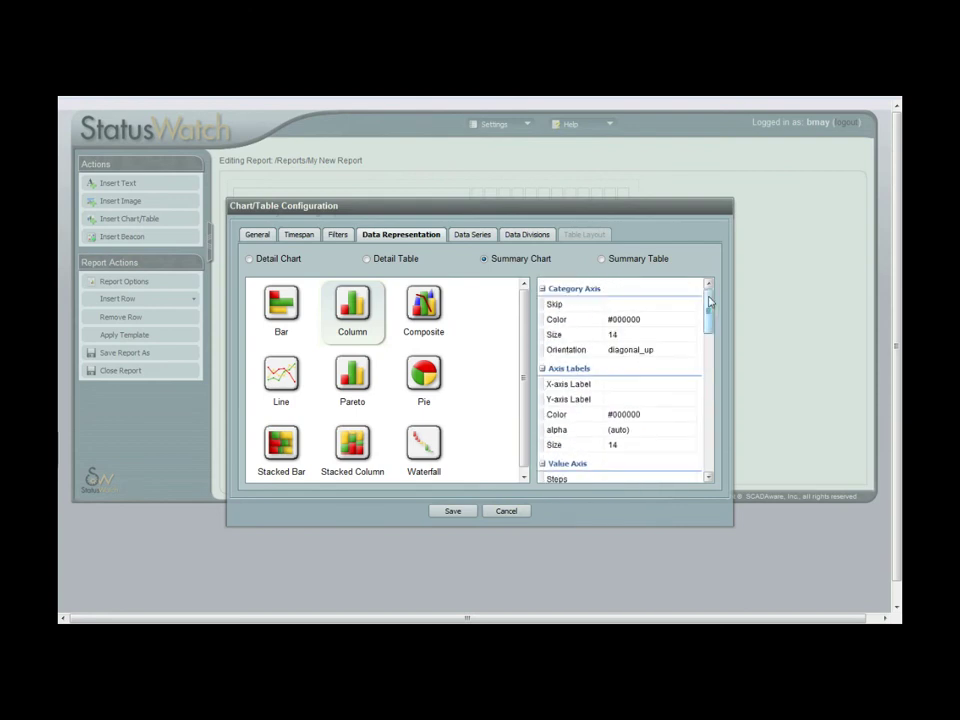
Step: Add the In-Cycle Time and Down Time signatures to the chart as data series
left_click(479, 235)
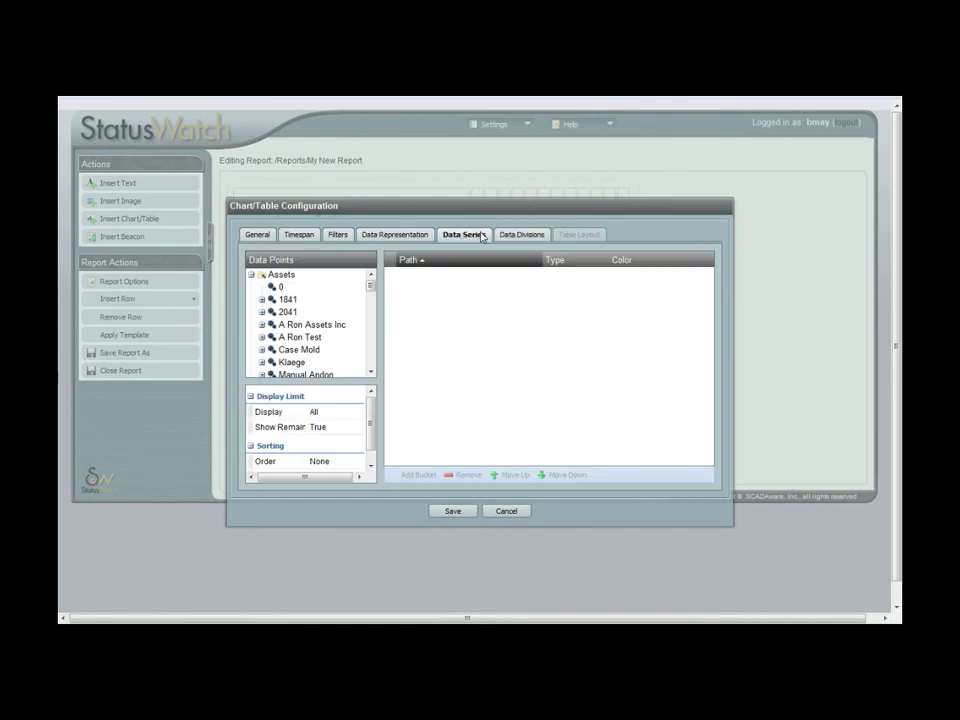
left_click_drag(372, 285, 378, 345)
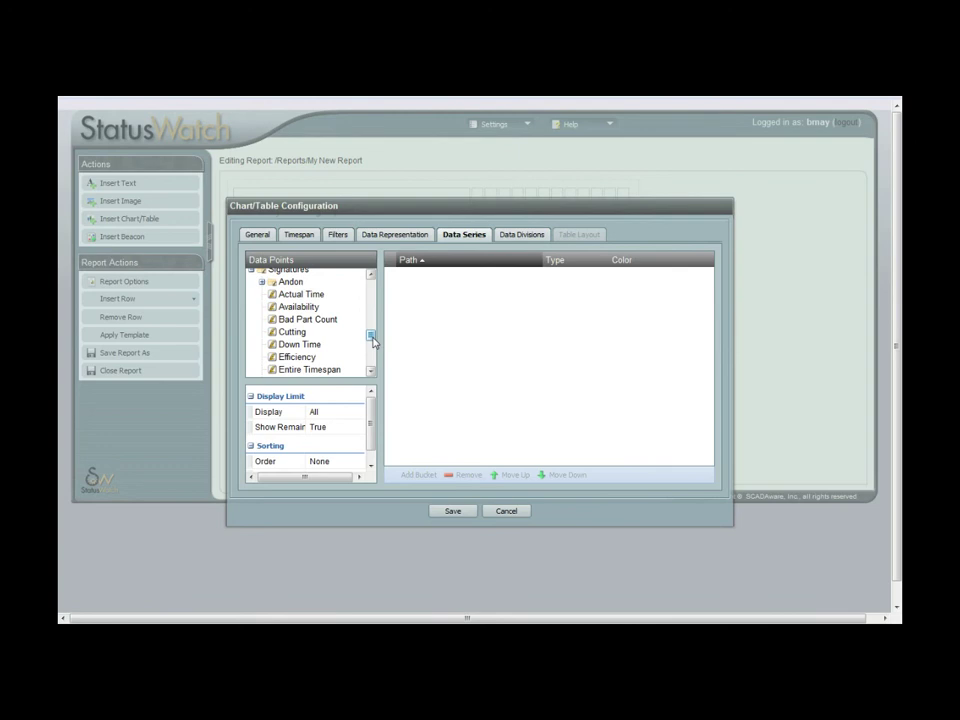
left_click_drag(372, 338, 374, 350)
left_click_drag(318, 331, 423, 338)
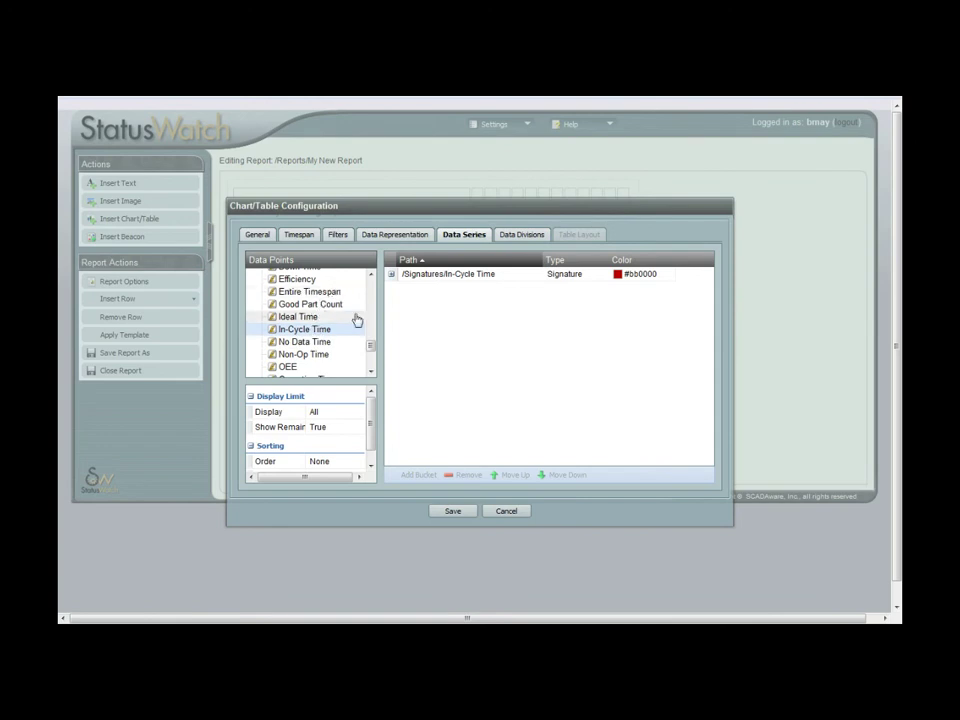
scroll(369, 344, "up", 3)
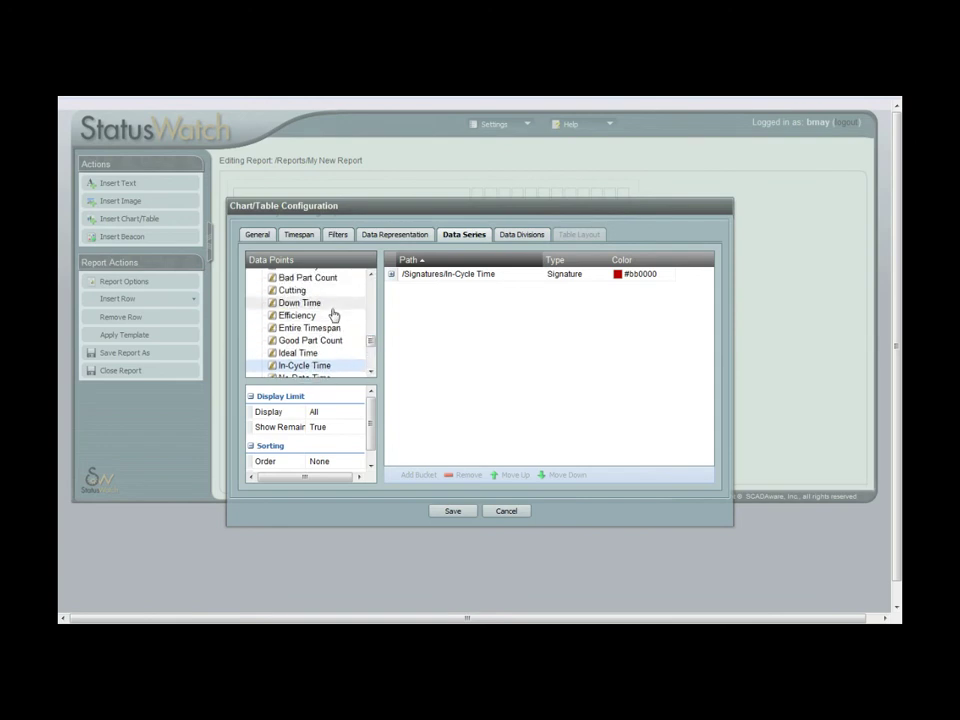
left_click_drag(323, 313, 435, 342)
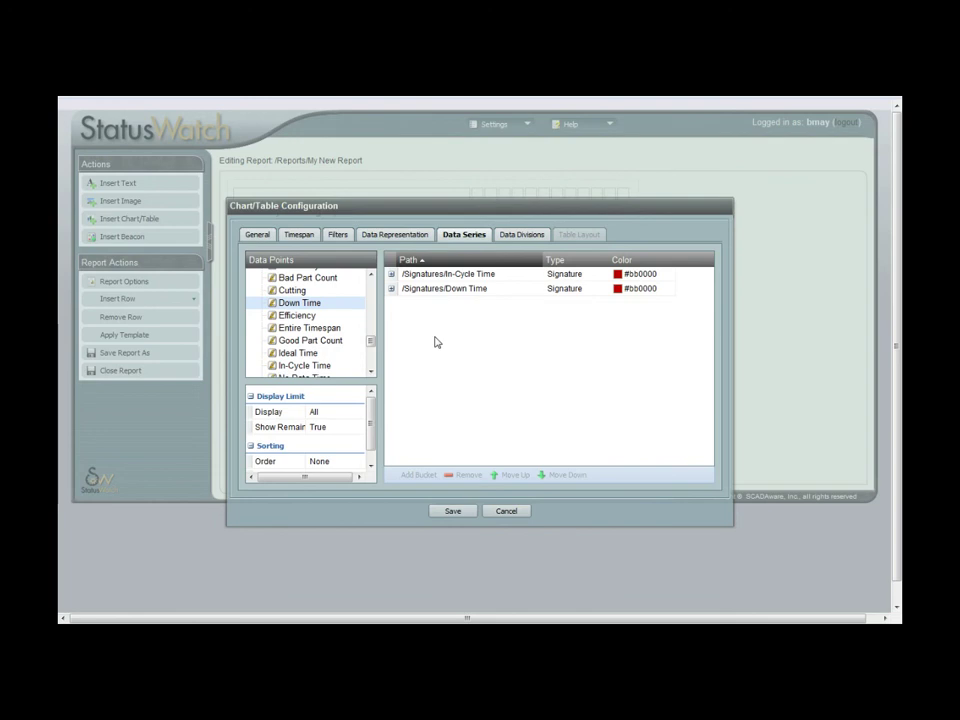
Step: Set the In-Cycle Time series color to green #00BB00
left_click(640, 274)
left_click(668, 274)
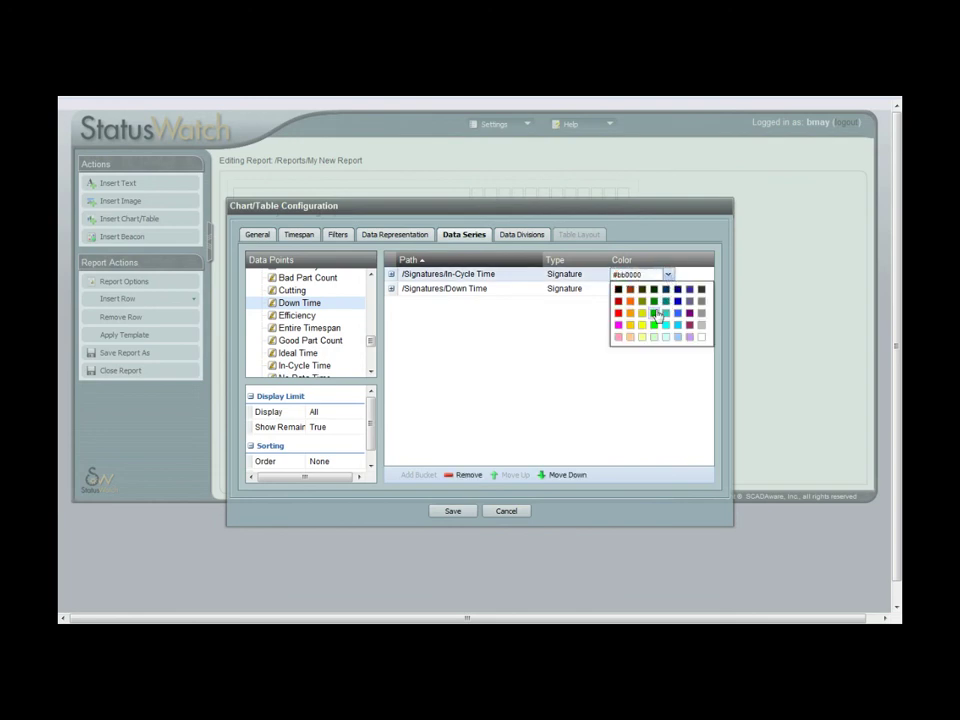
left_click(655, 313)
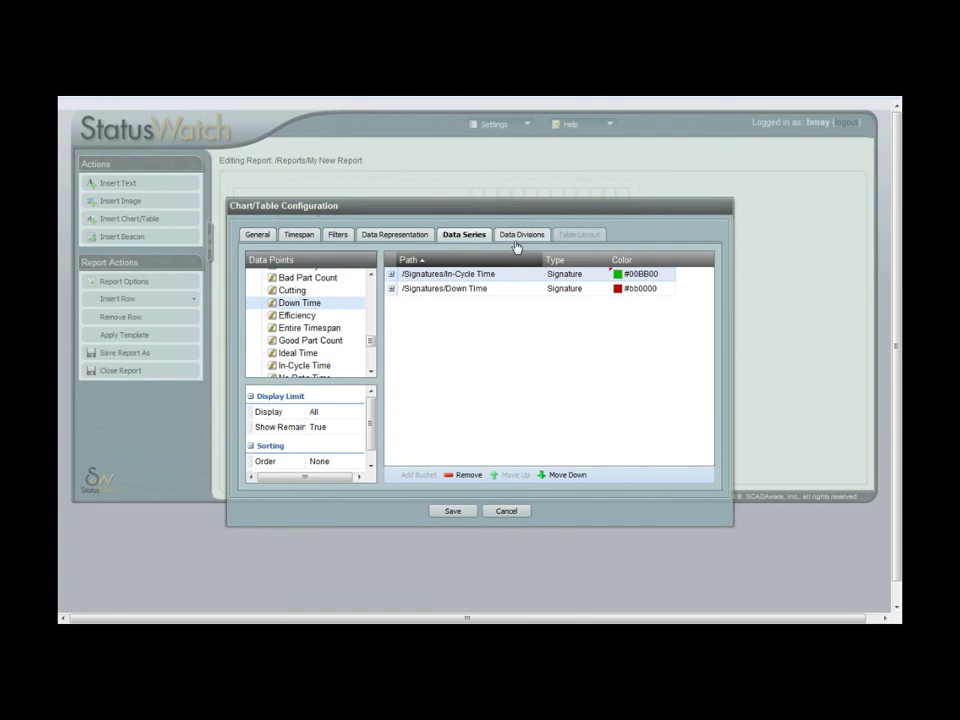
Step: Add an Asset division to the chart's data divisions
left_click(520, 237)
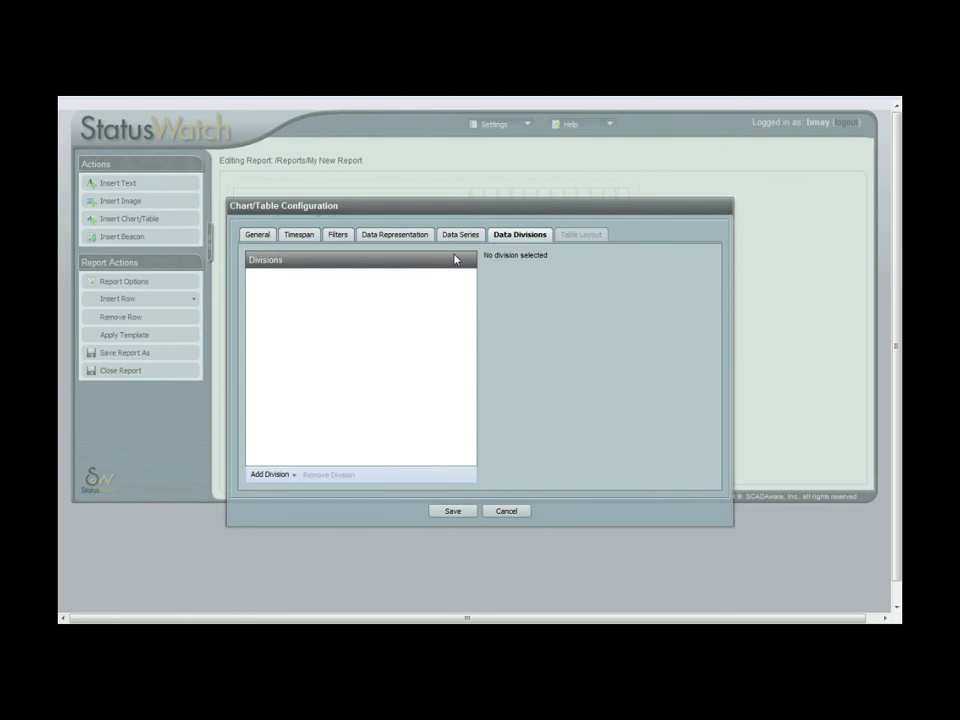
left_click(268, 475)
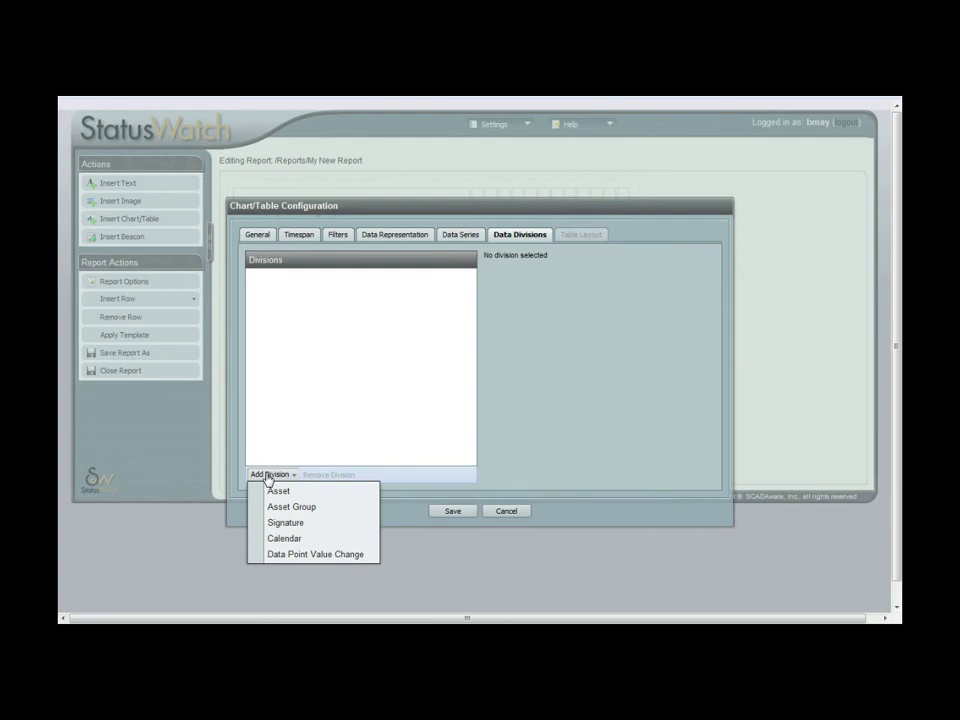
left_click(277, 490)
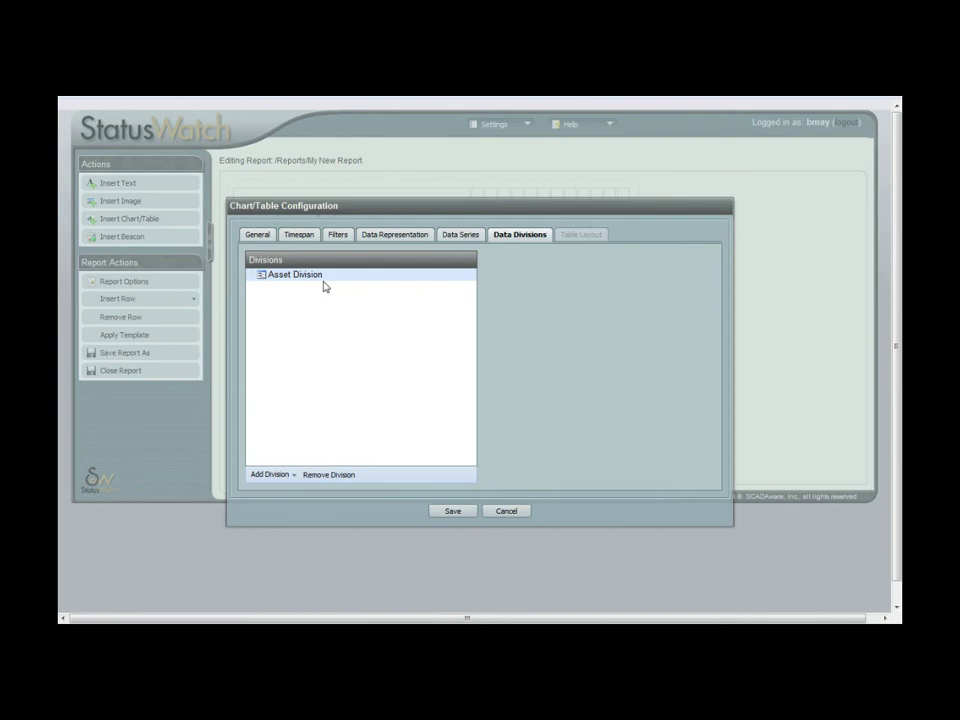
Step: Review the chart's data series, divisions, representation, filters and timespan settings
left_click(462, 235)
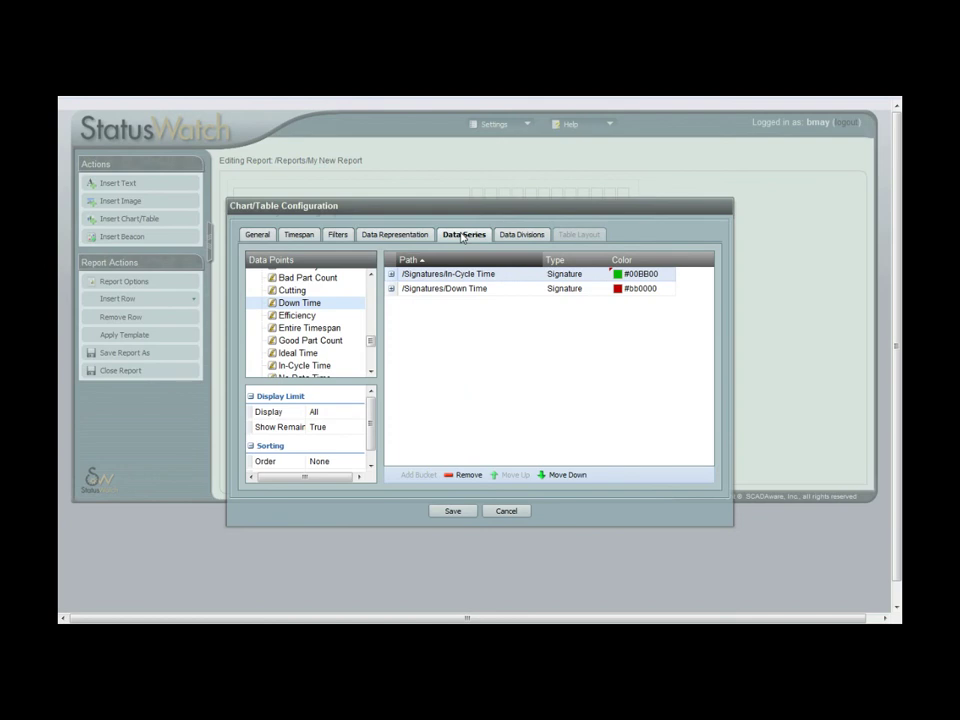
left_click(518, 236)
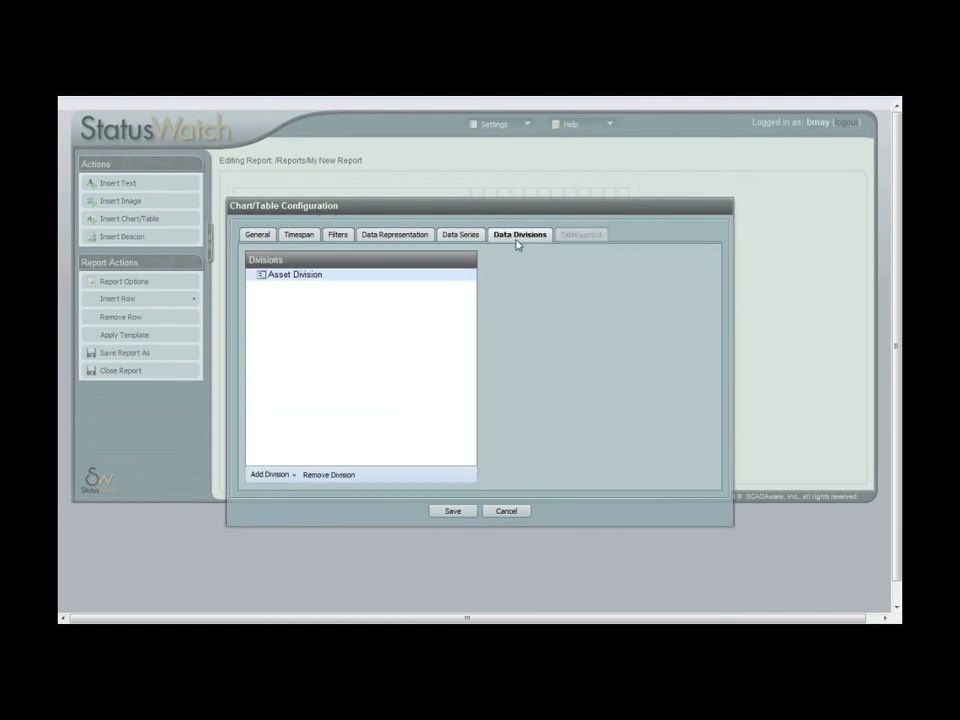
left_click(386, 236)
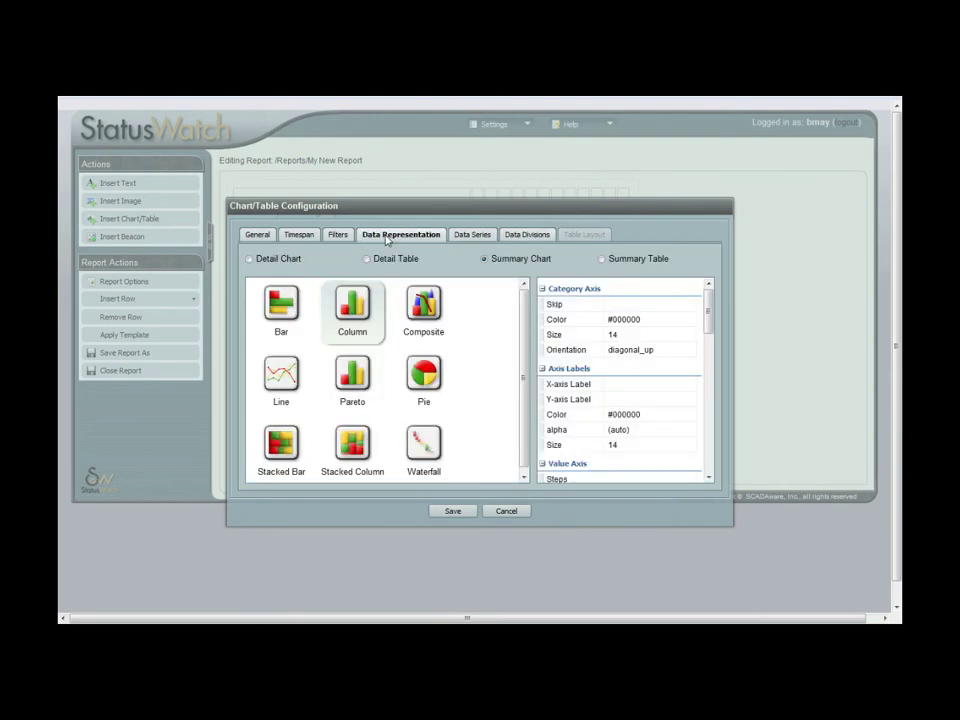
left_click(337, 236)
left_click(302, 236)
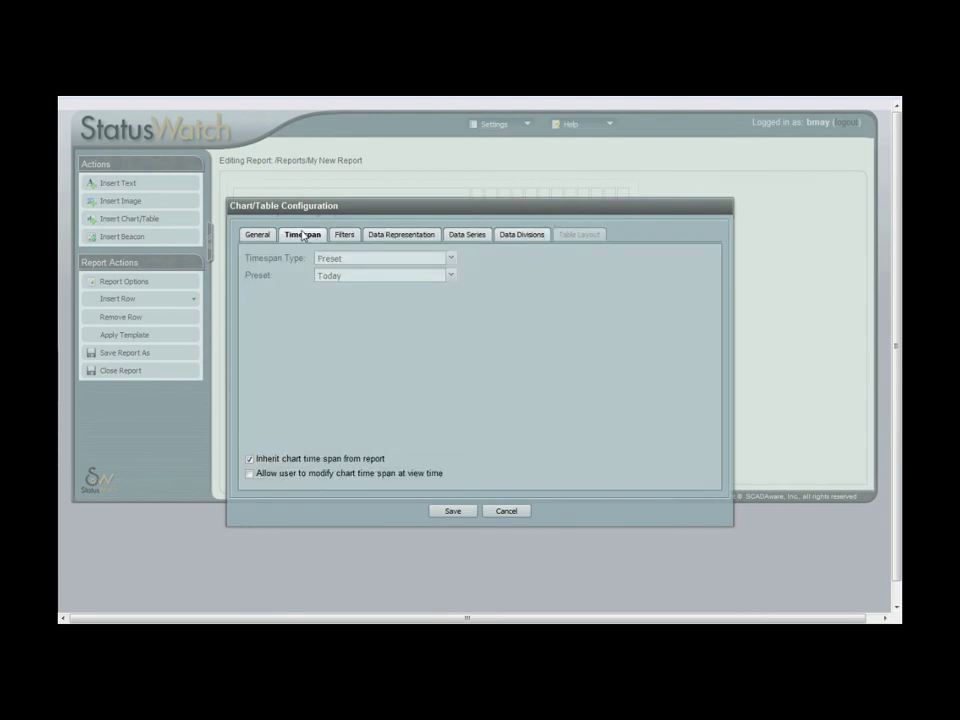
left_click(334, 235)
left_click(314, 237)
left_click(334, 237)
left_click(311, 238)
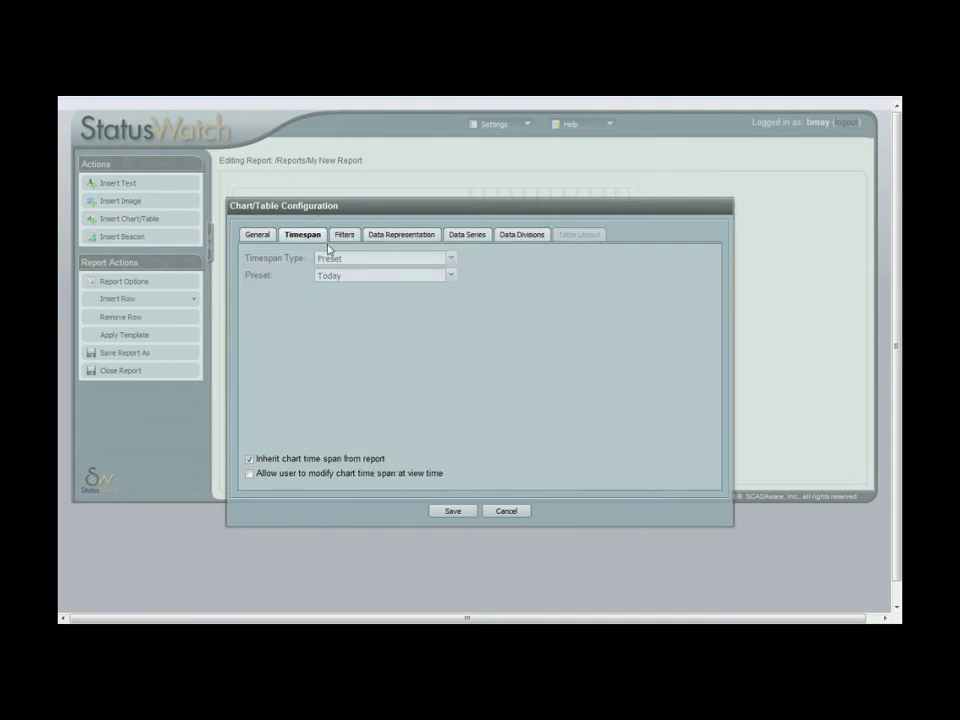
Step: Save the chart configuration and close the report with its changes saved
left_click(455, 514)
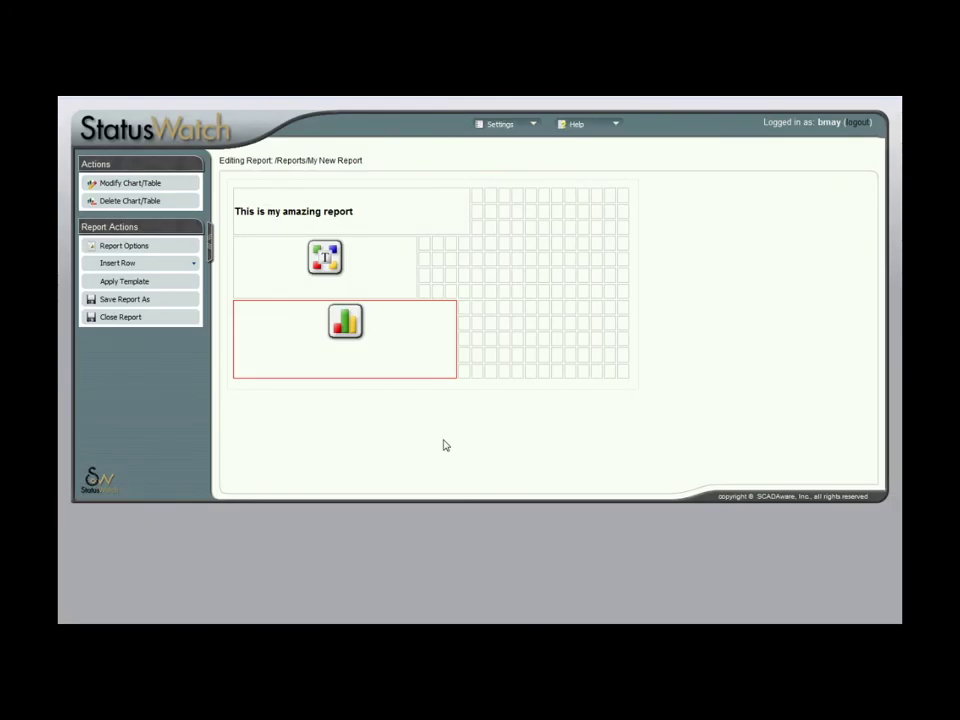
left_click(194, 318)
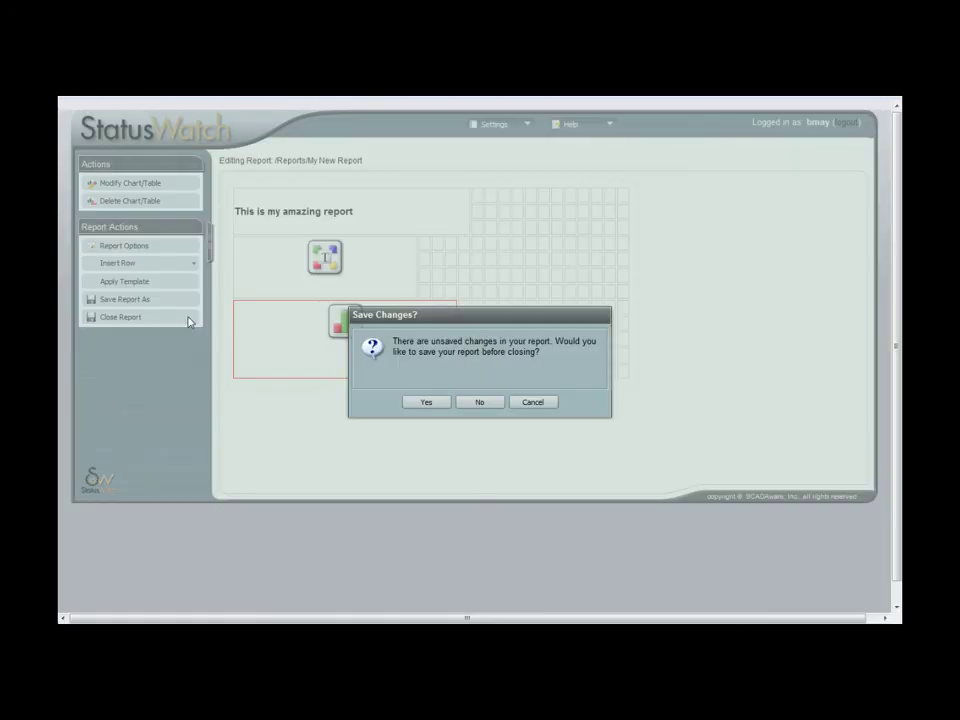
left_click(408, 404)
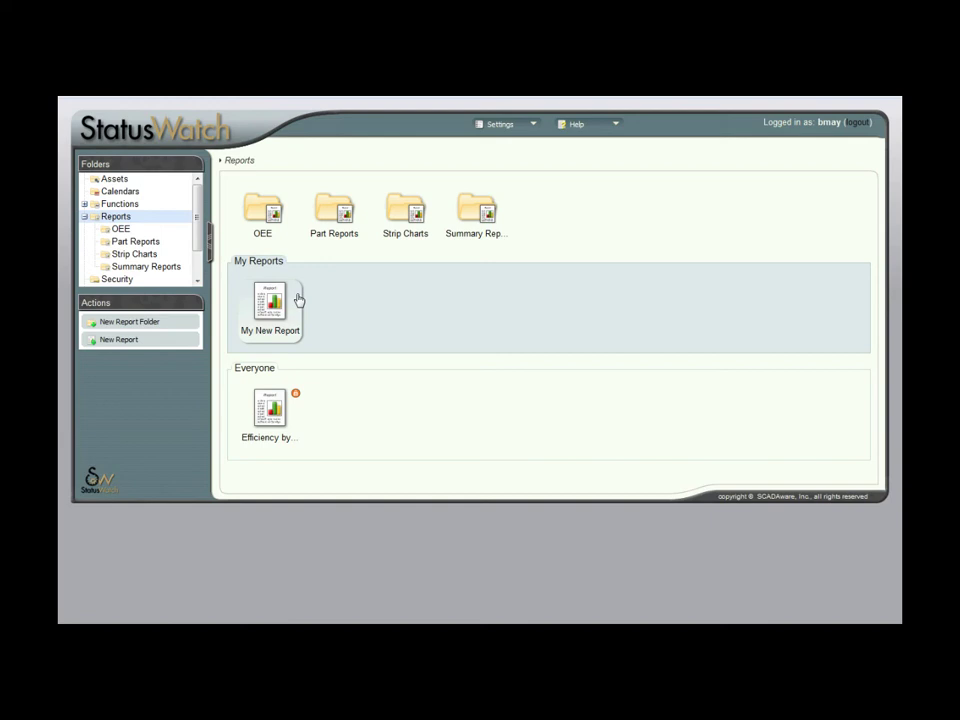
Step: View My New Report with data filters for the assets Test_Lathe_01 and Test_Lathe_03
double_click(270, 303)
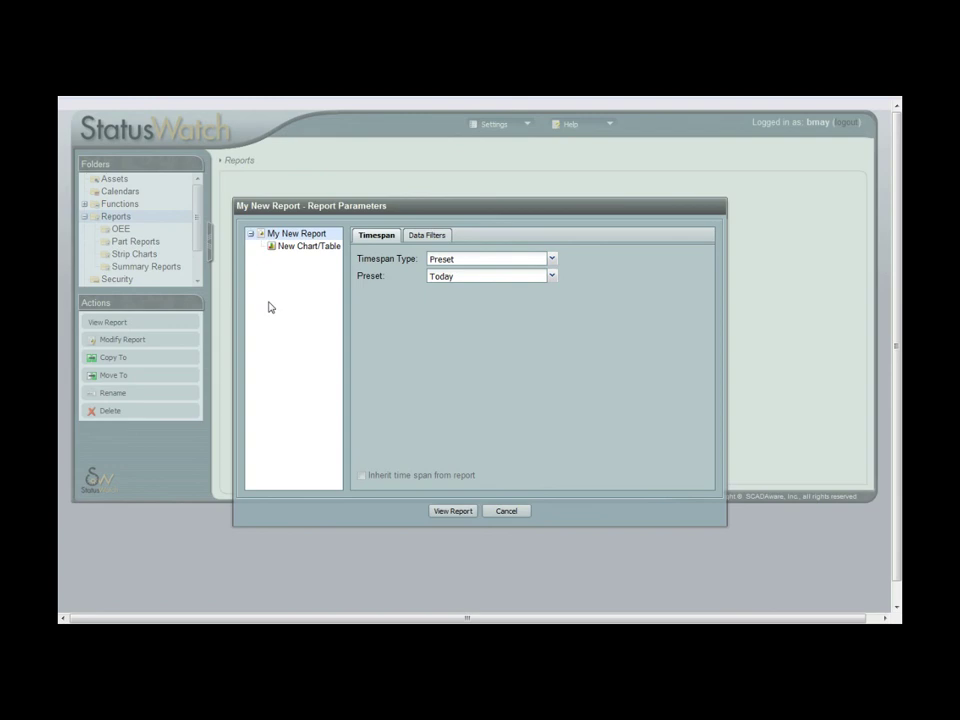
left_click(428, 236)
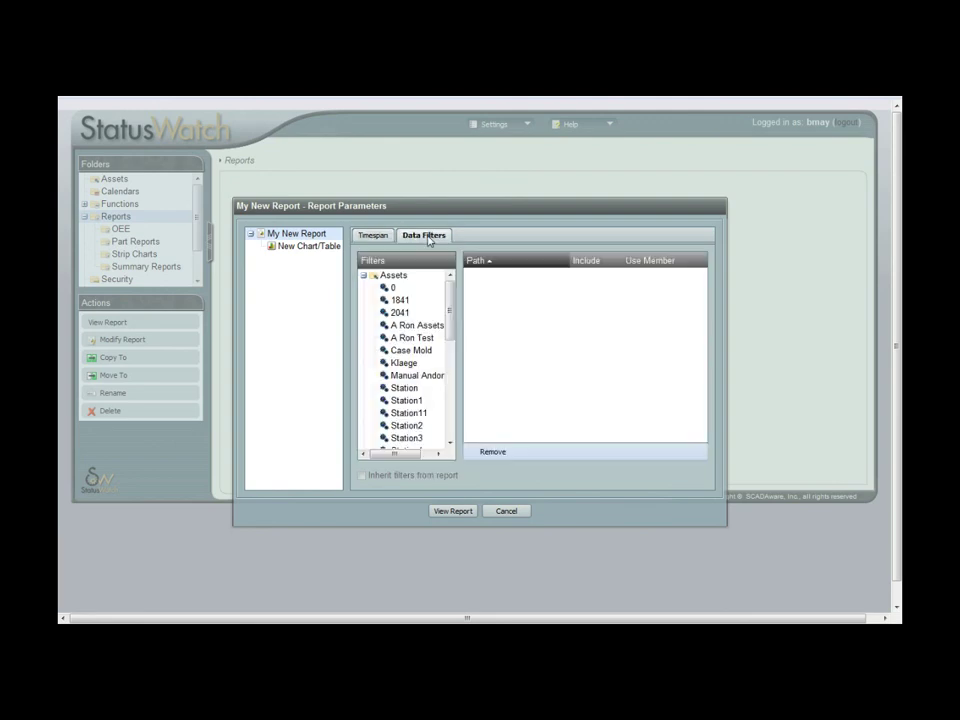
left_click_drag(450, 280, 499, 360)
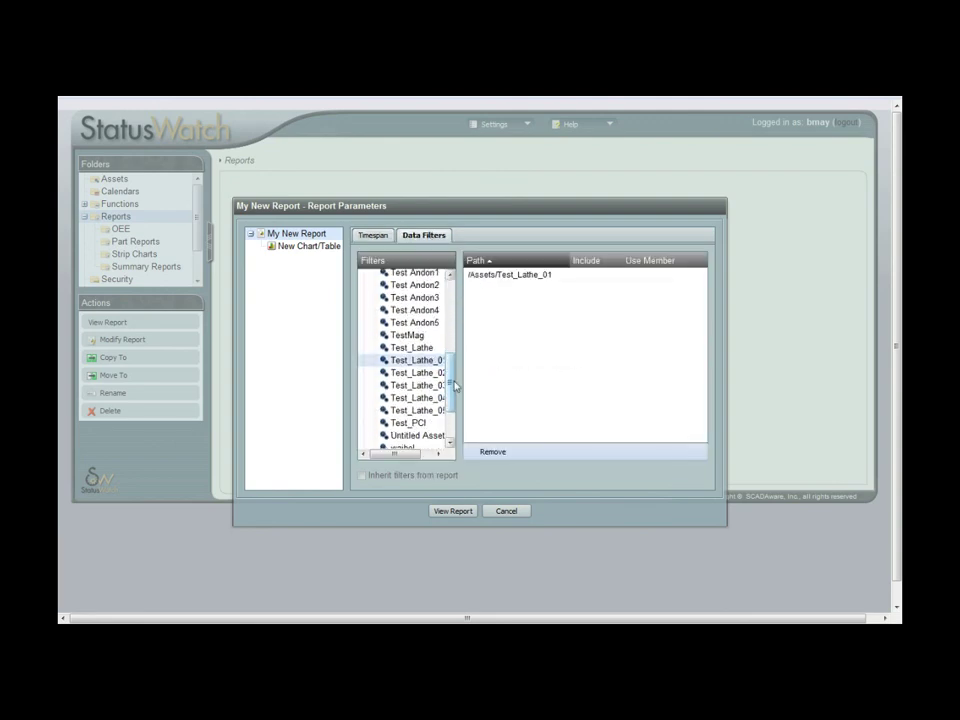
left_click_drag(437, 391, 511, 391)
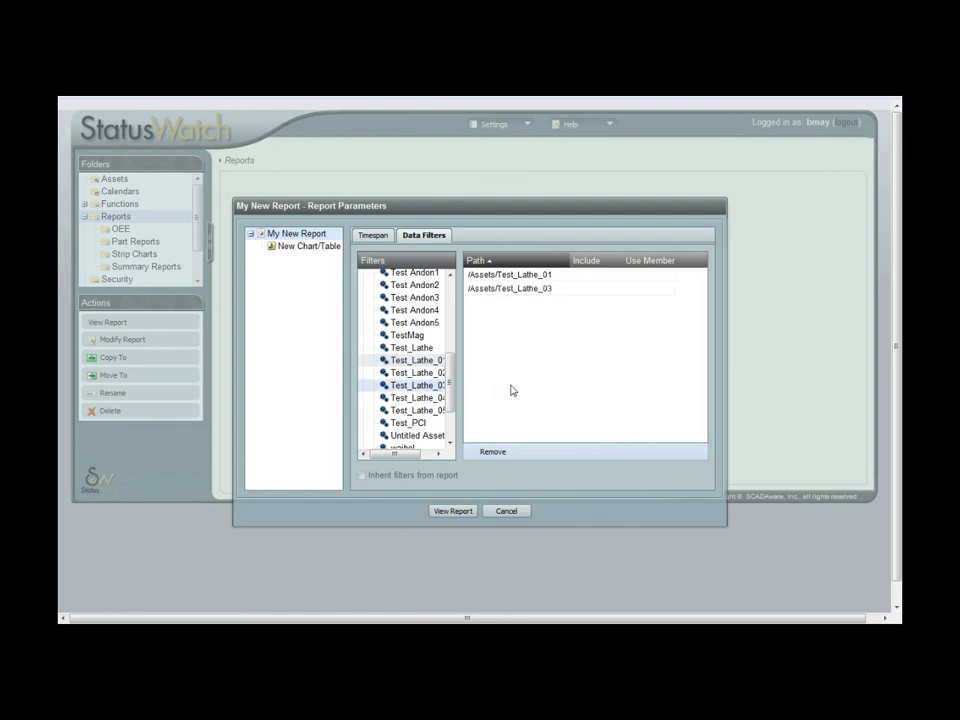
left_click(449, 514)
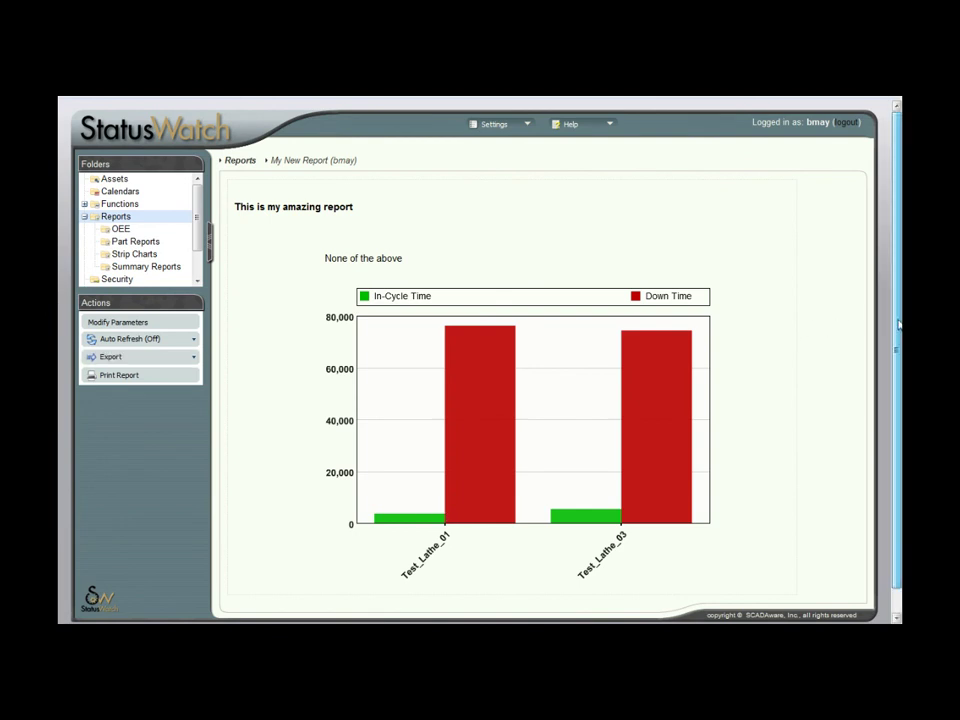
Step: Examine the generated report's heading, the text above the chart and the column chart
left_click_drag(896, 318, 896, 340)
left_click_drag(325, 232, 407, 236)
left_click(410, 238)
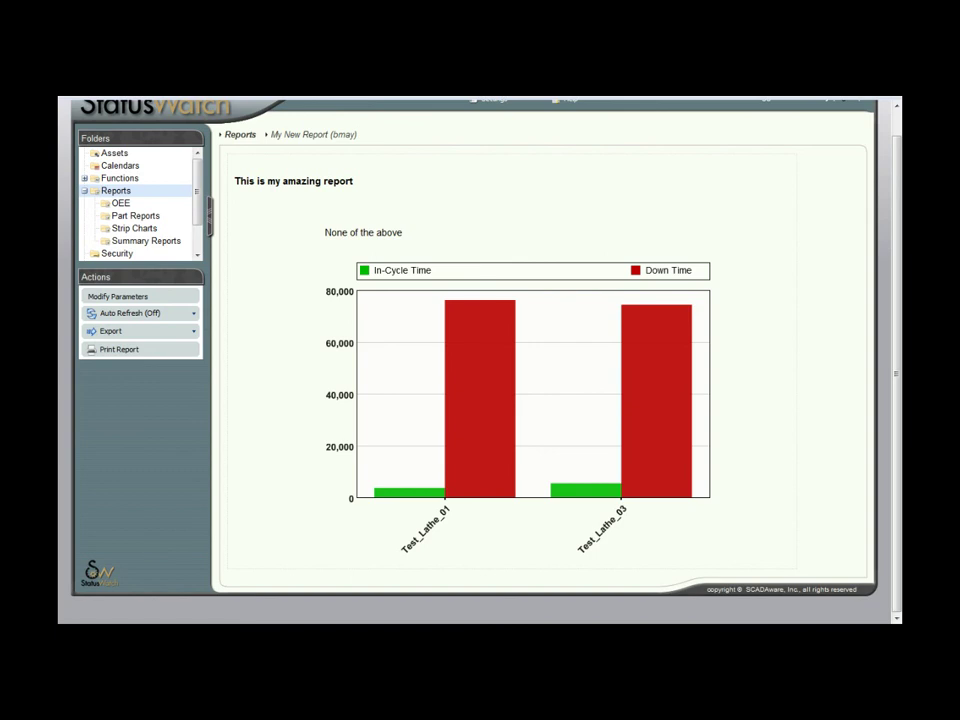
left_click_drag(235, 182, 370, 183)
left_click(374, 186)
scroll(899, 290, "up", 1)
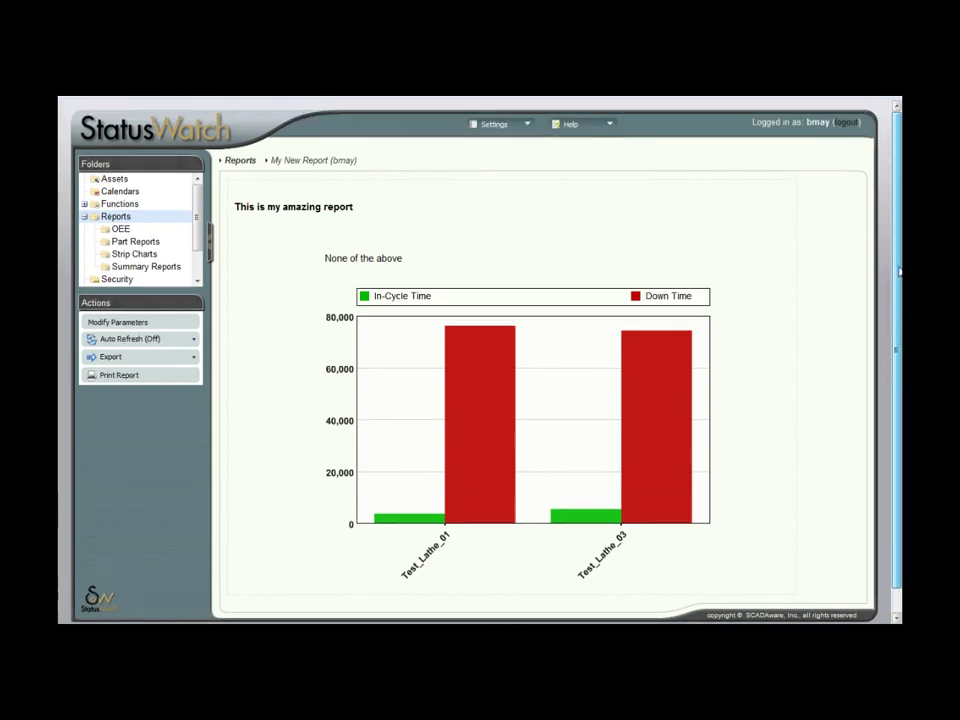